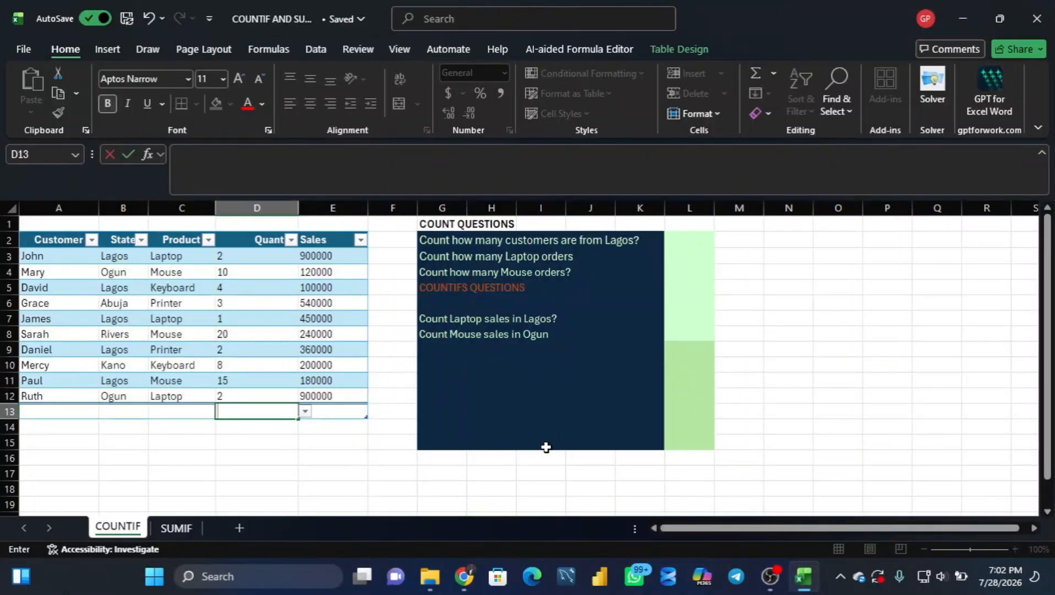
Step: Count the customers from Lagos in L2 with =COUNTIF(Table1[State],"Lagos")
click(676, 240)
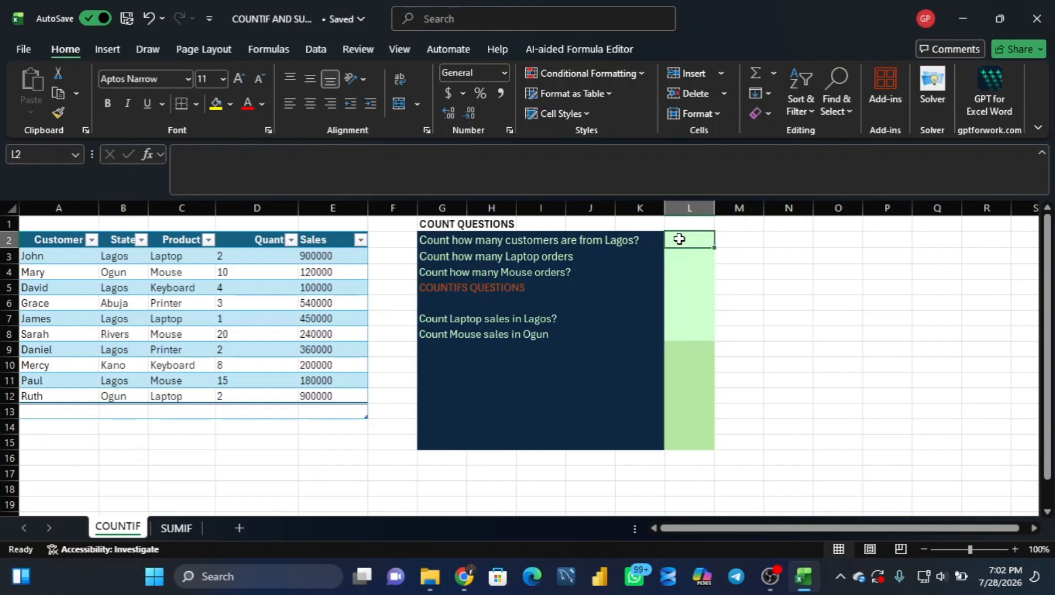
text(=cou)
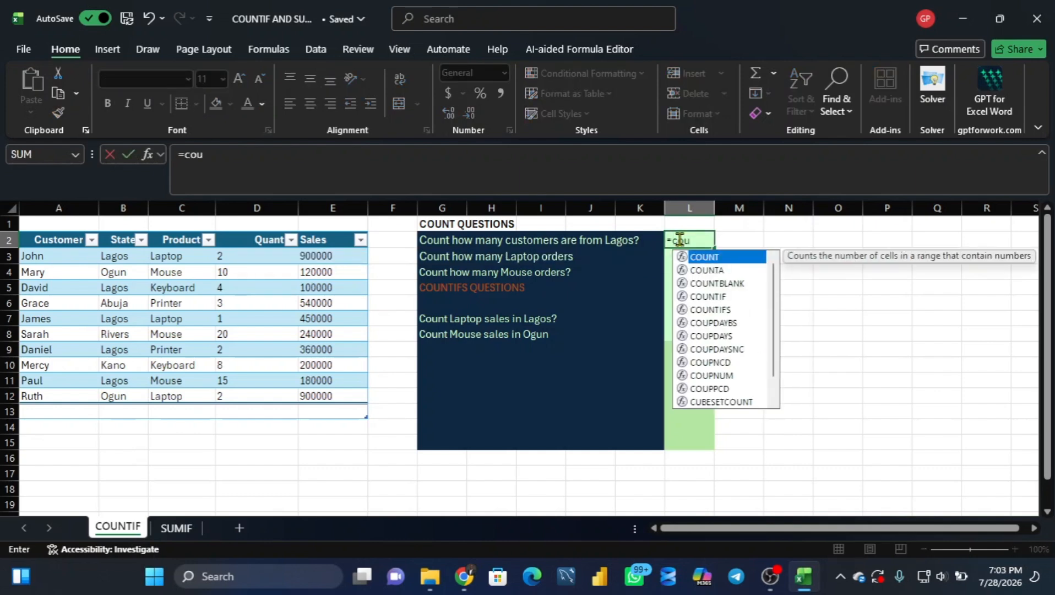
text(nt)
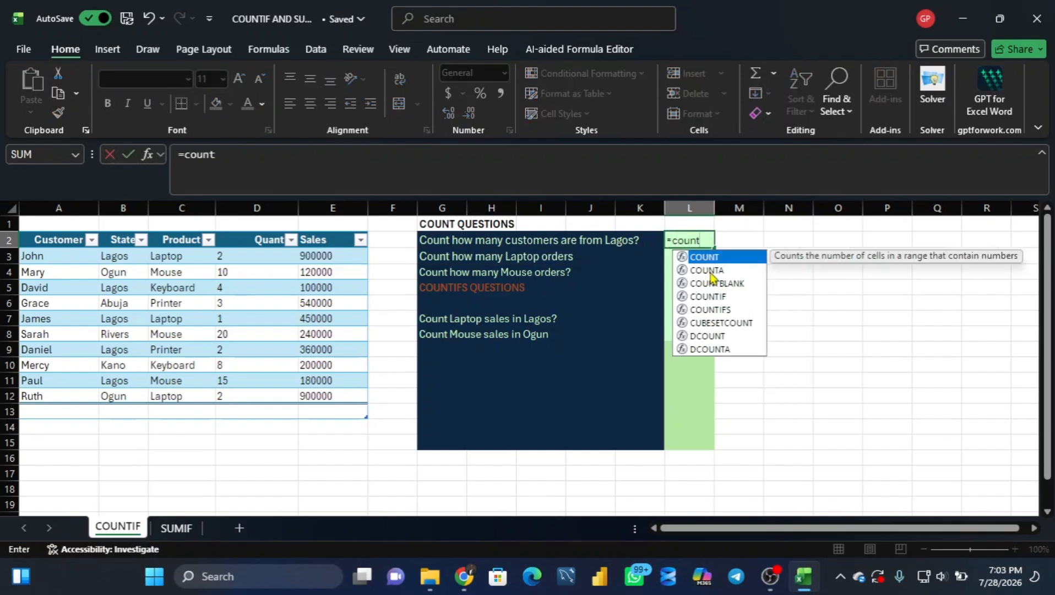
double_click(715, 296)
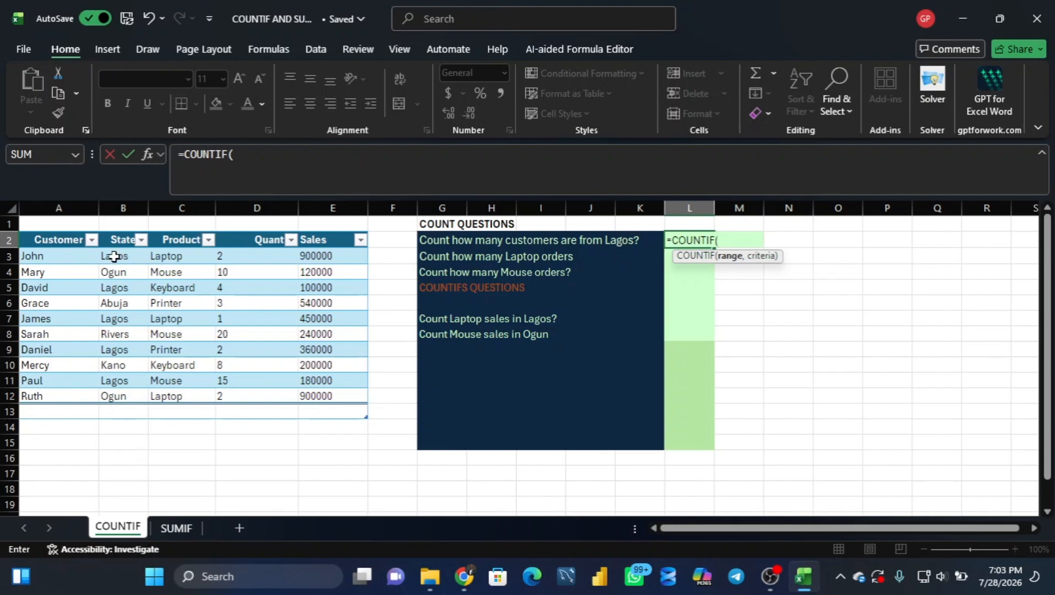
drag(114, 256, 104, 392)
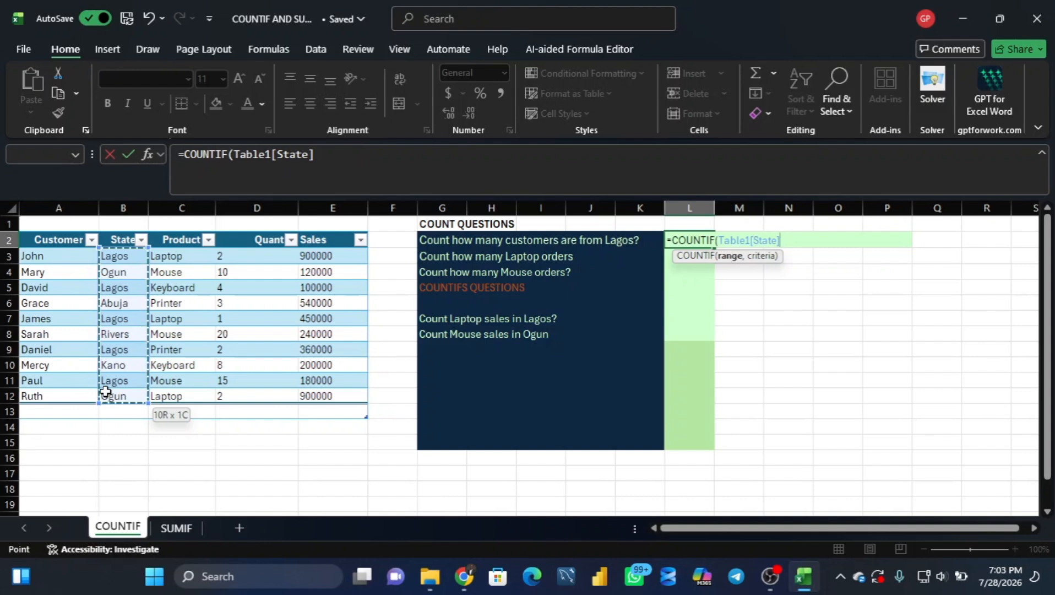
drag(106, 391, 128, 399)
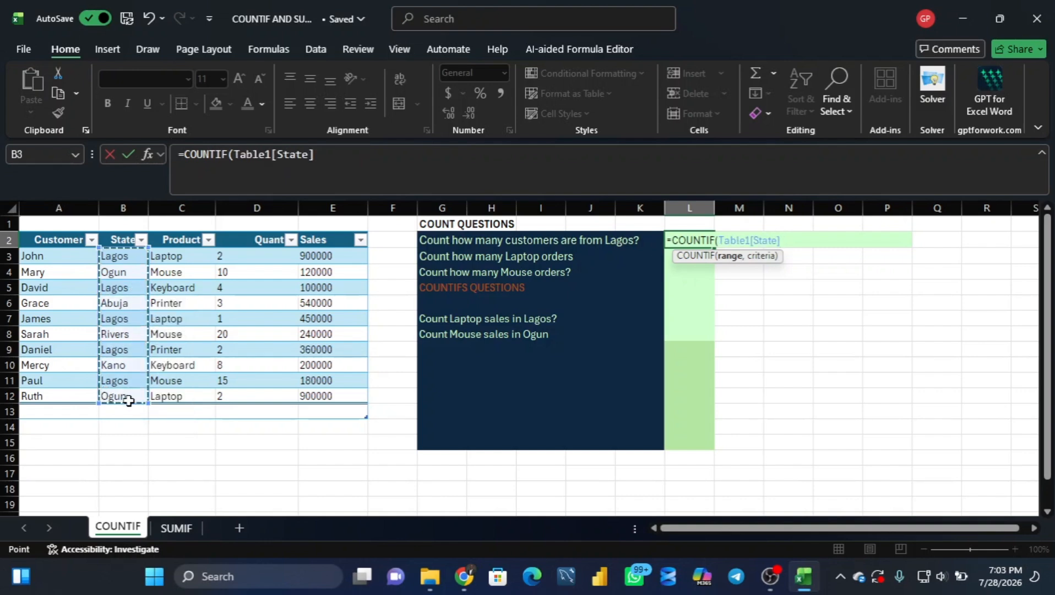
text(,)
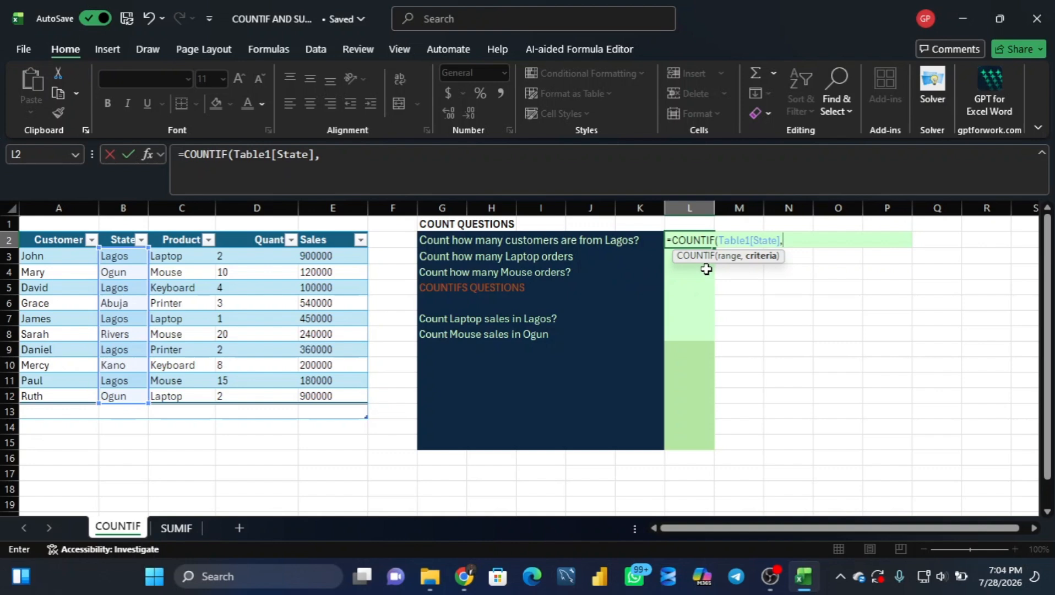
text("Lagos)
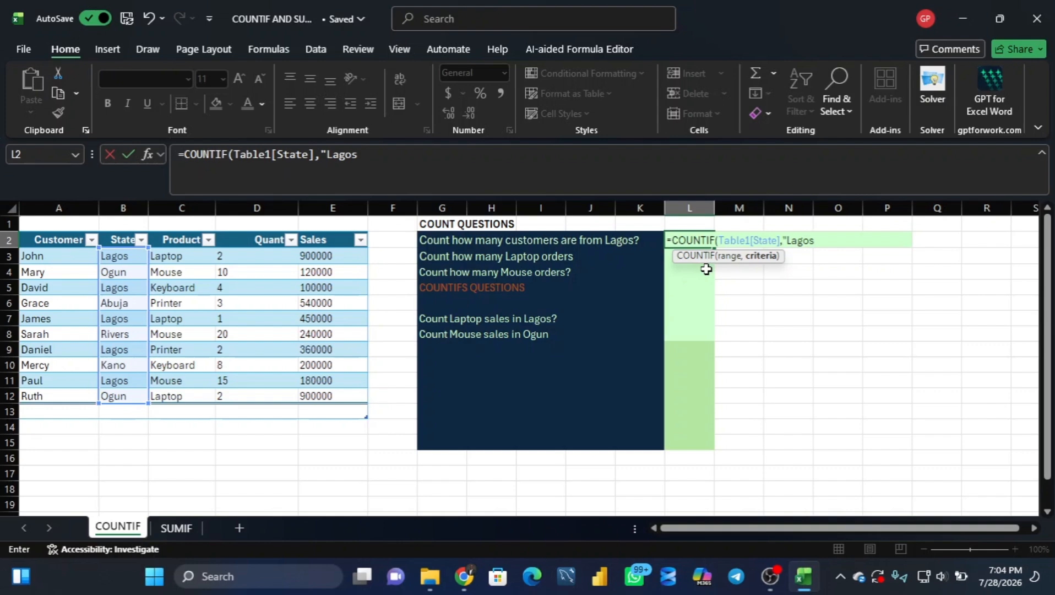
text("))
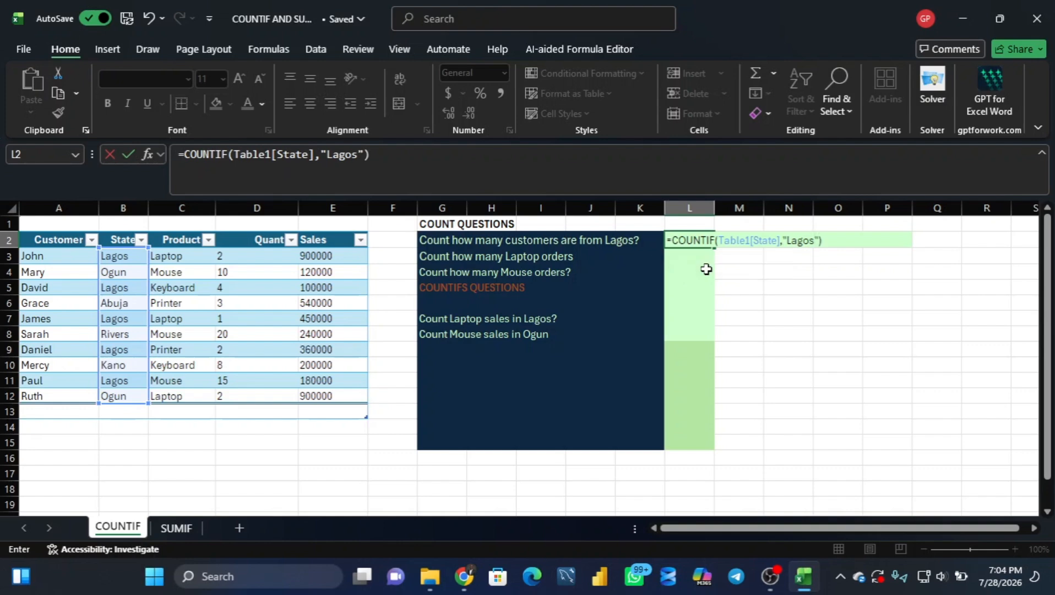
key(Return)
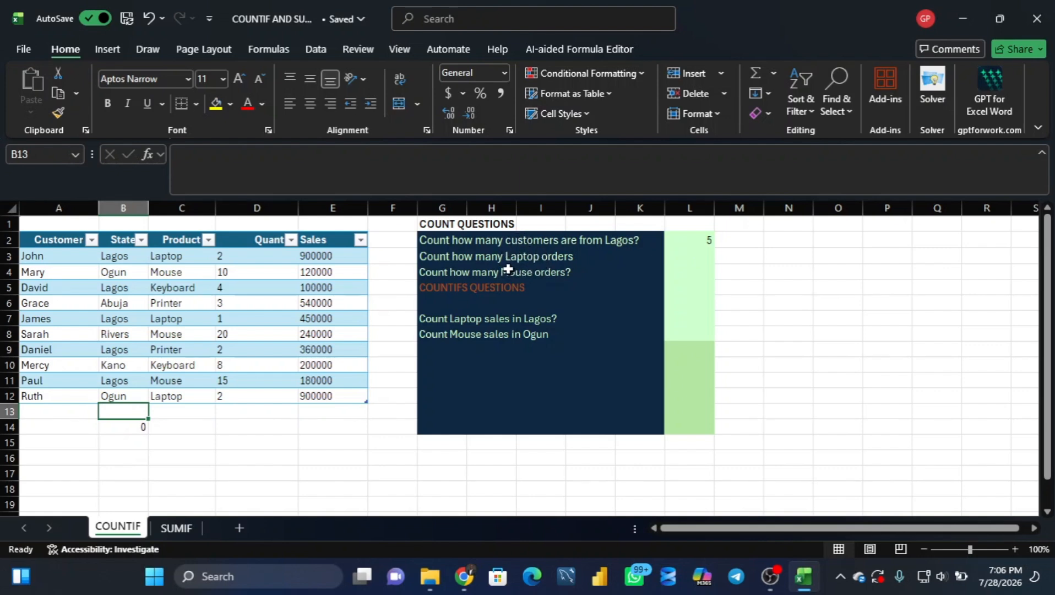
Step: Count the Laptop orders in L3 with =COUNTIF(Table1[Product],"Laptop")
click(677, 257)
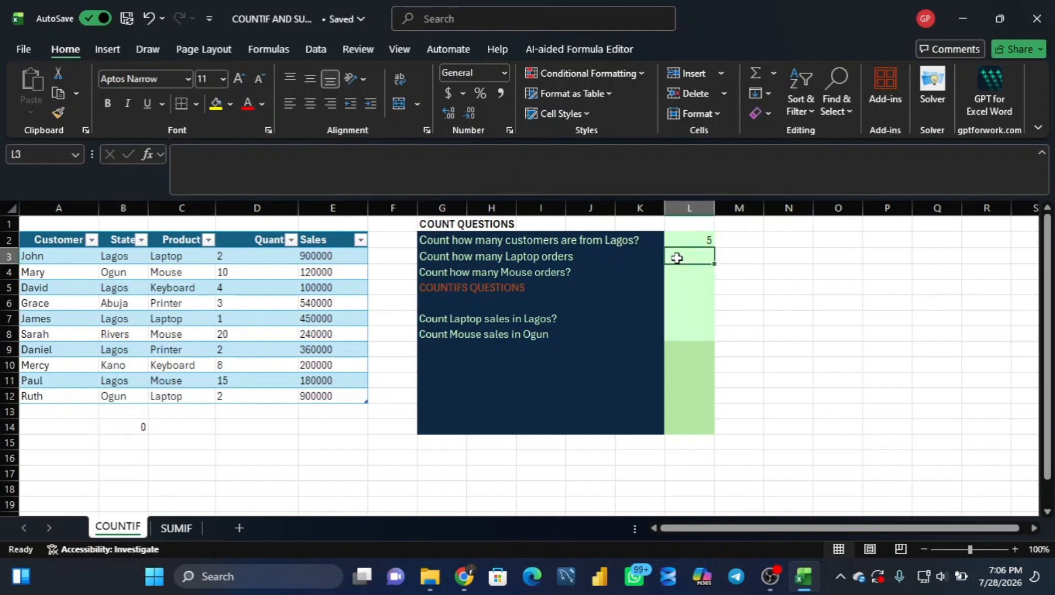
text(=count)
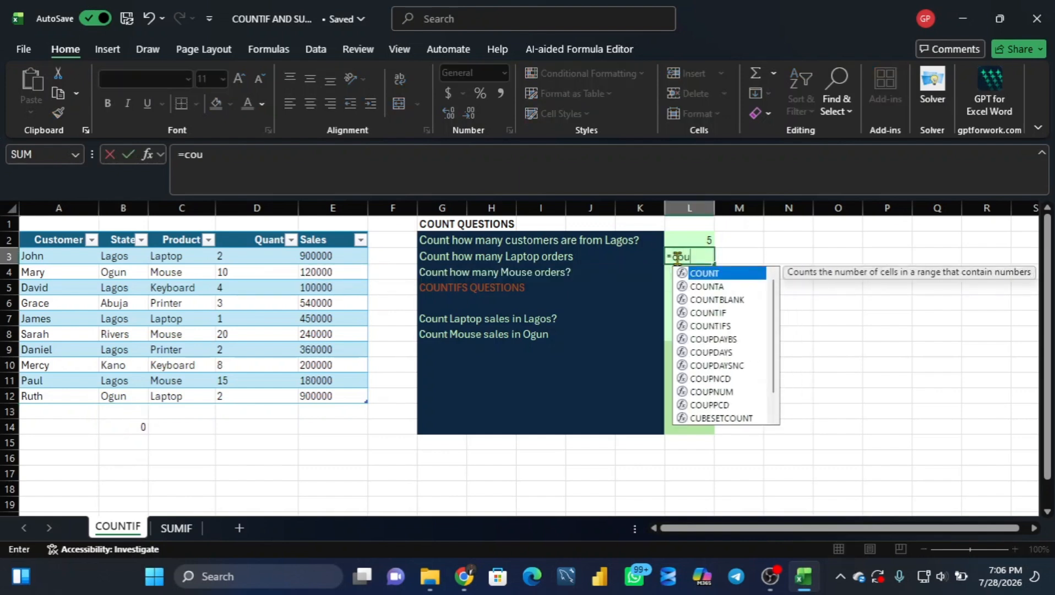
double_click(698, 274)
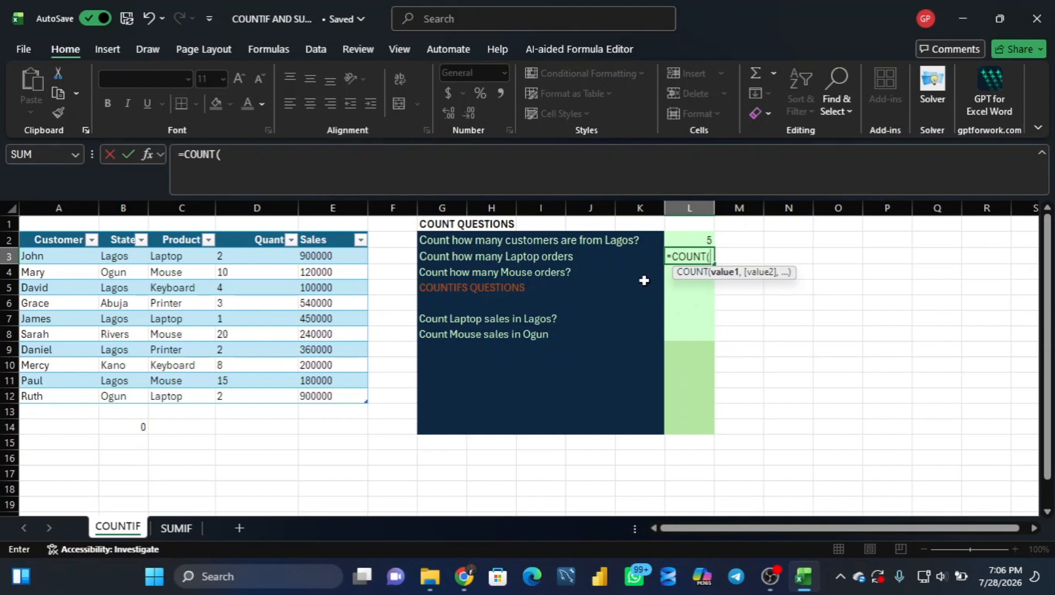
key(BackSpace)
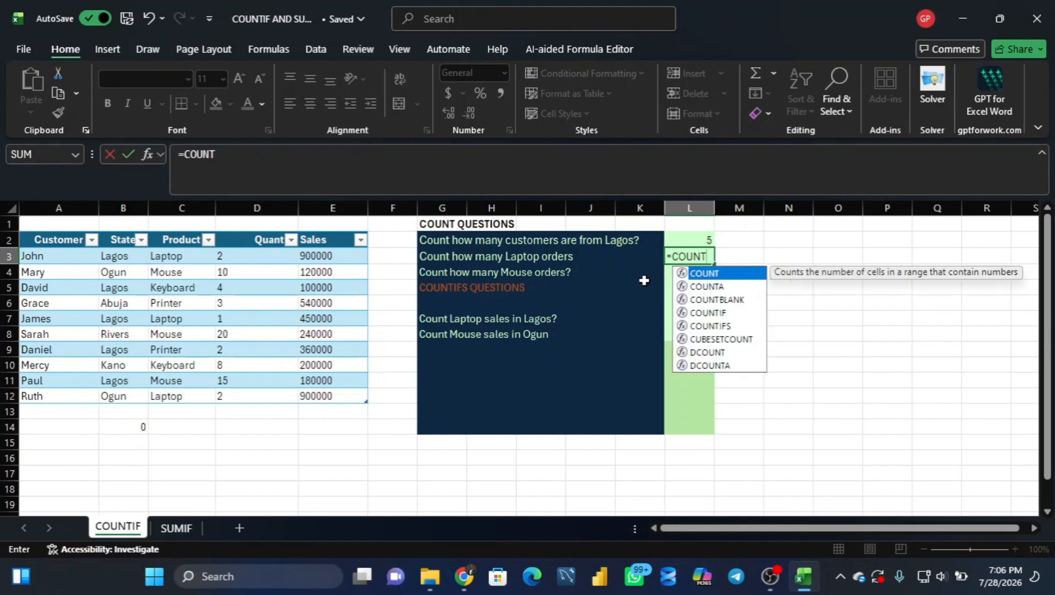
text(if)
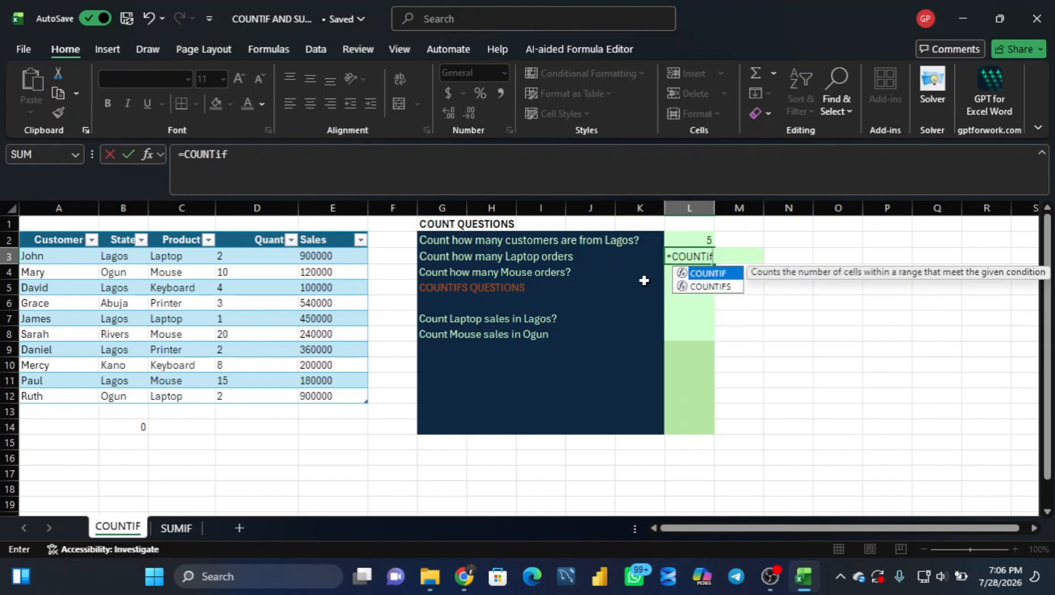
double_click(710, 274)
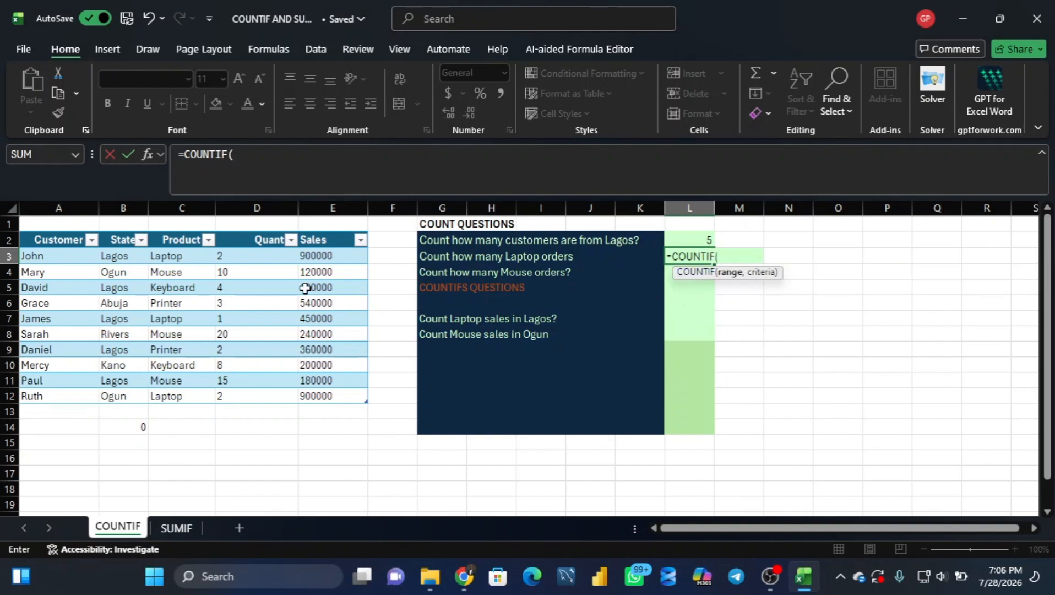
click(177, 257)
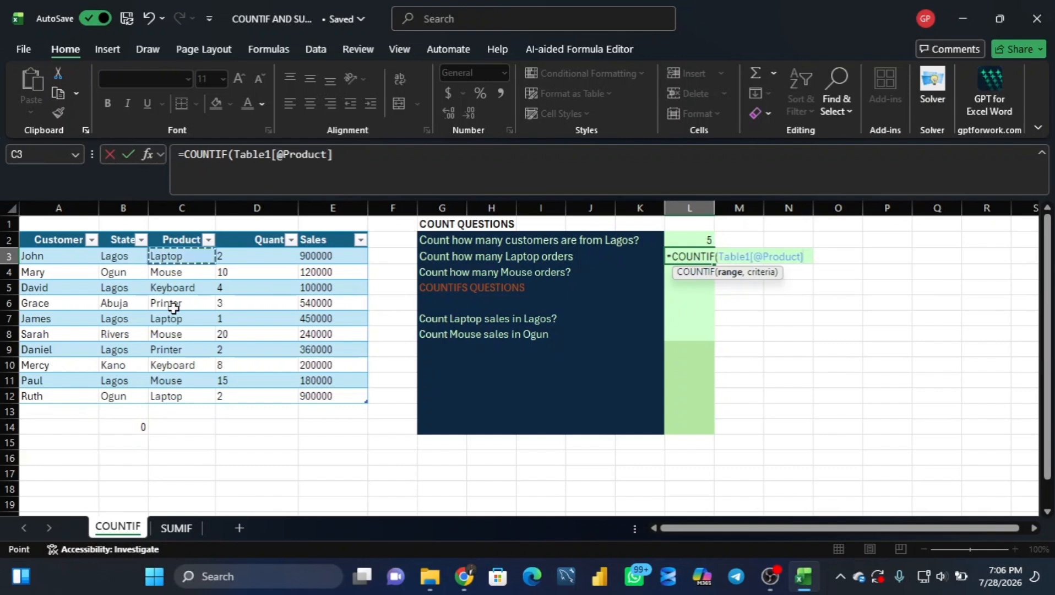
drag(174, 308, 172, 391)
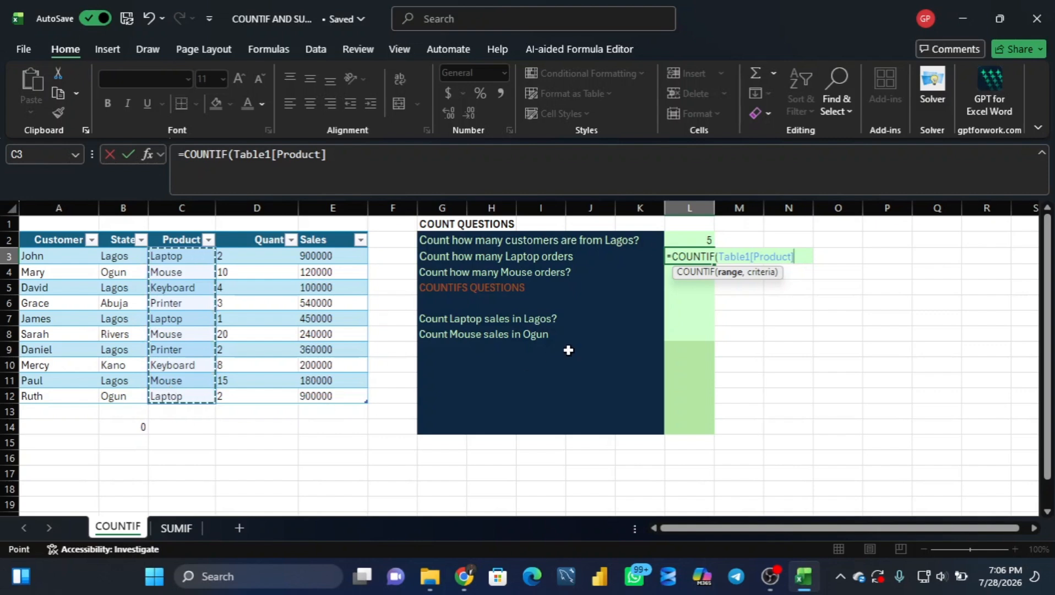
text(,)
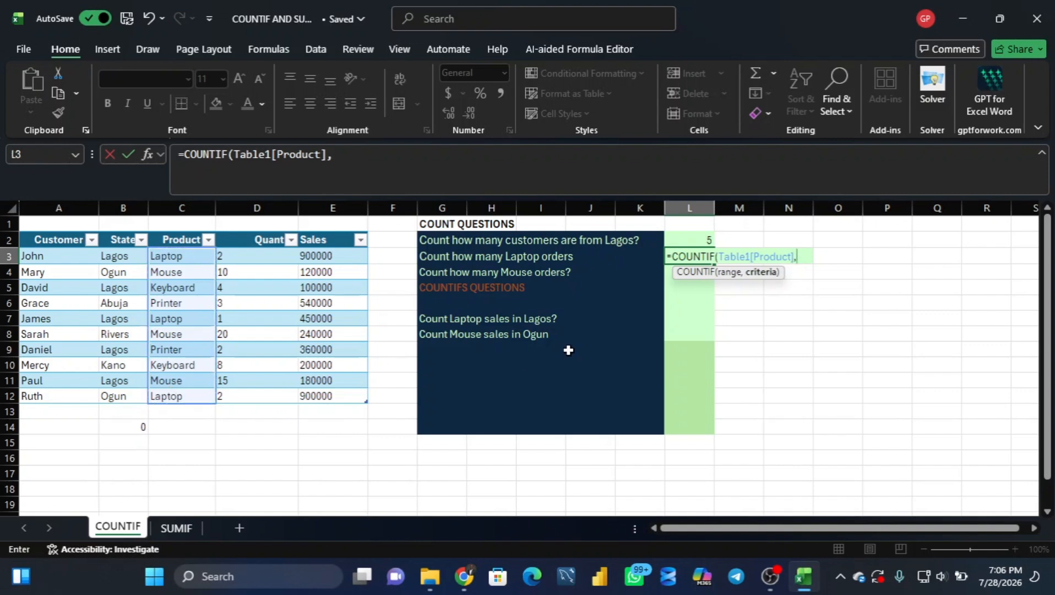
text("Laptop)
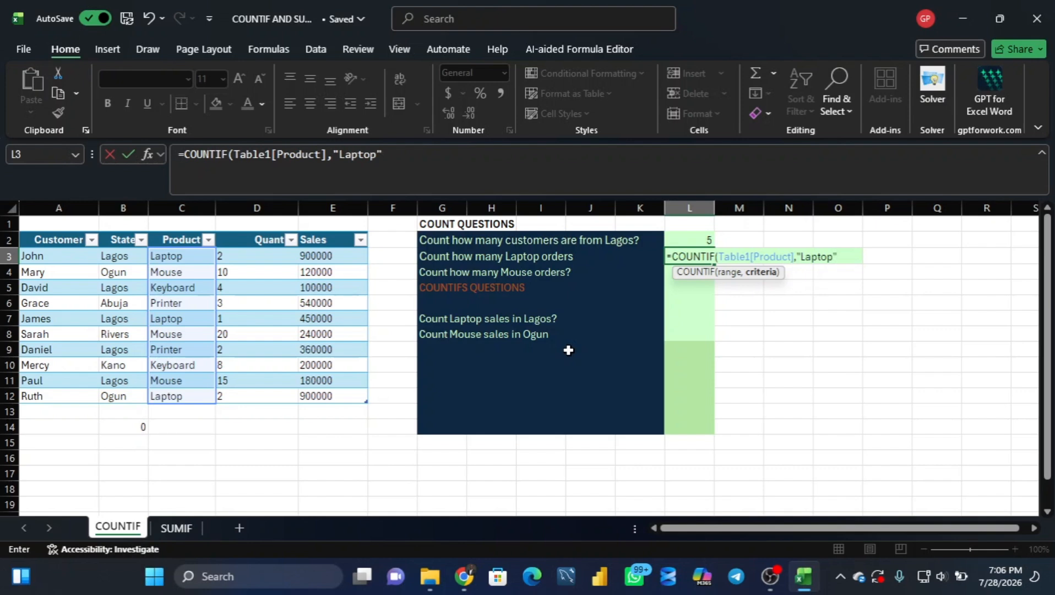
text("))
key(Return)
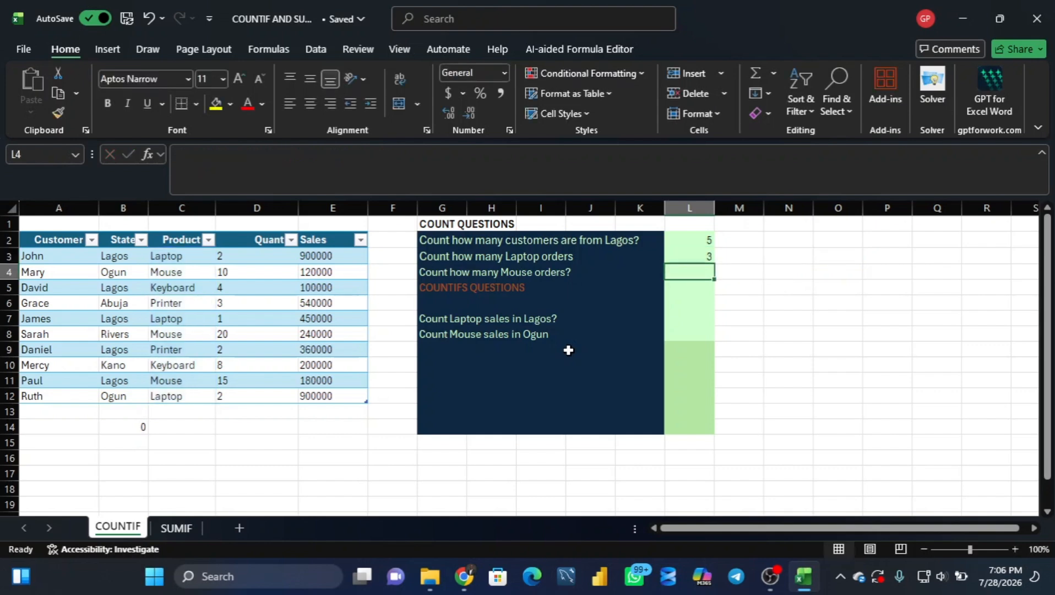
click(695, 255)
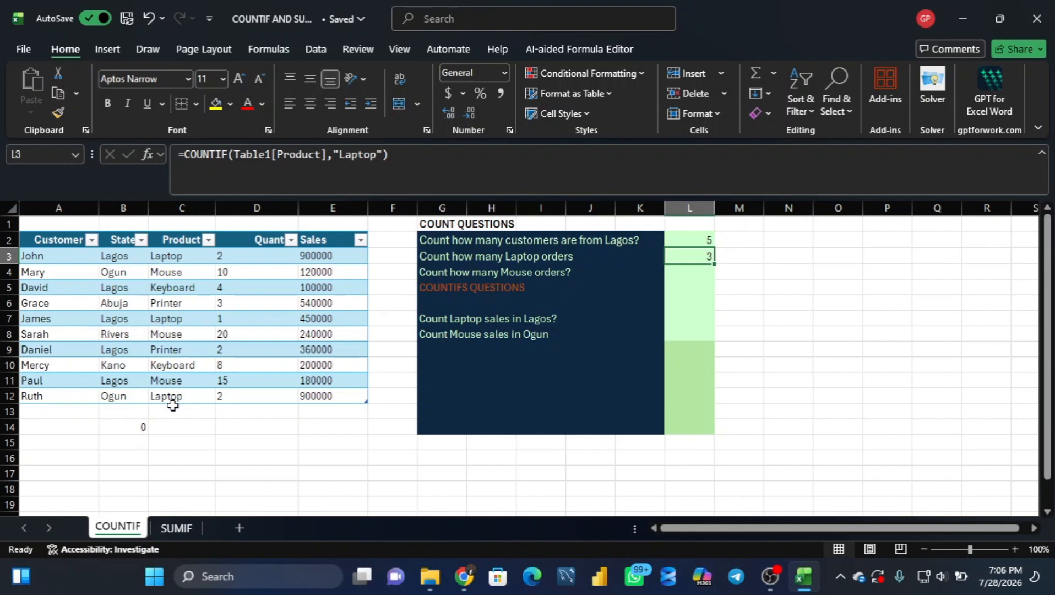
Step: Count the Mouse orders in L4 with =COUNTIF(Table1[Product],"Mouse")
click(685, 275)
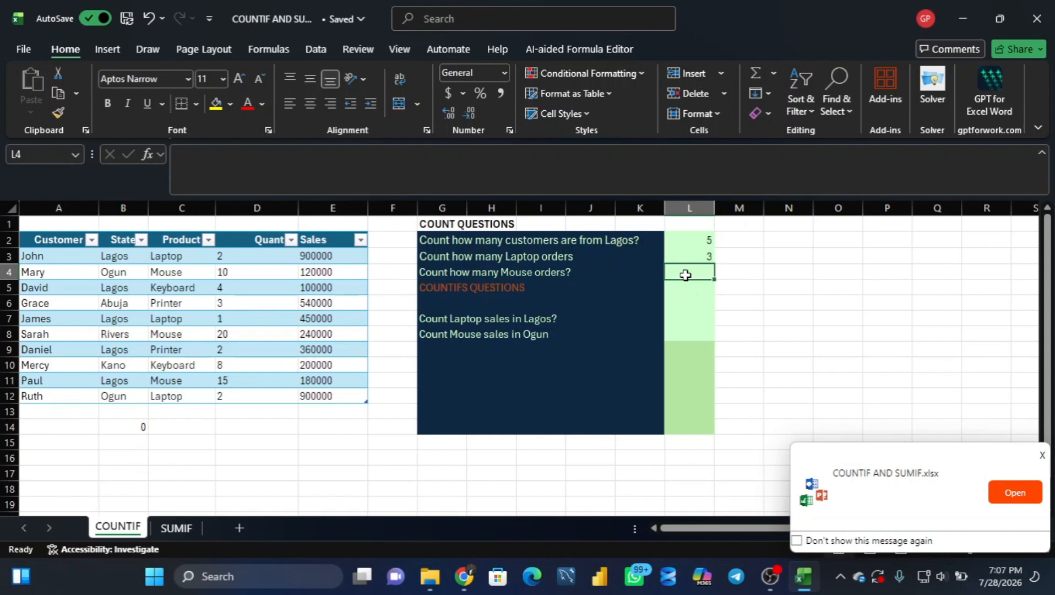
text(=)
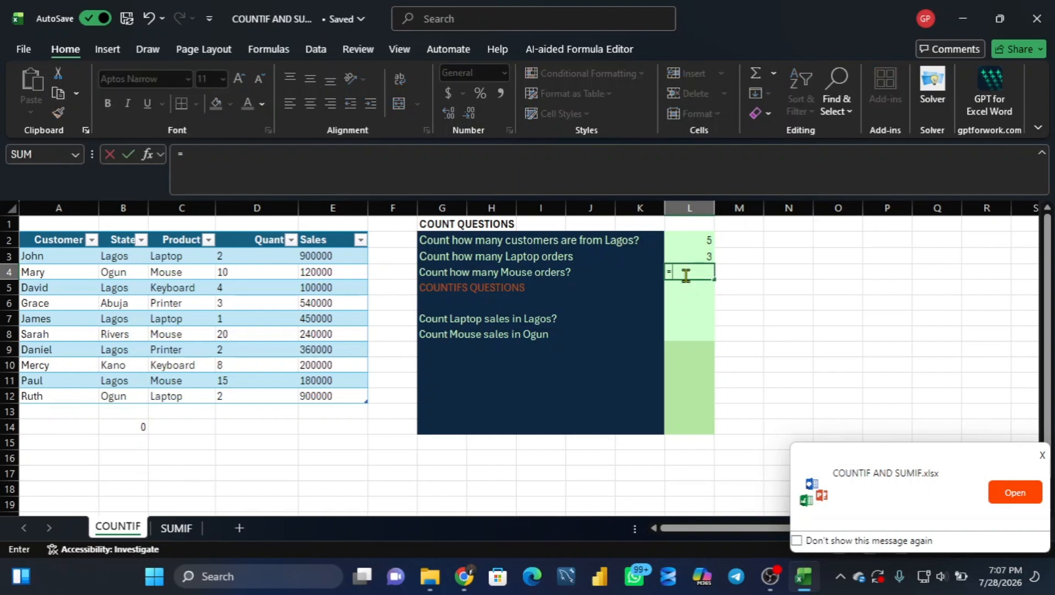
text(count)
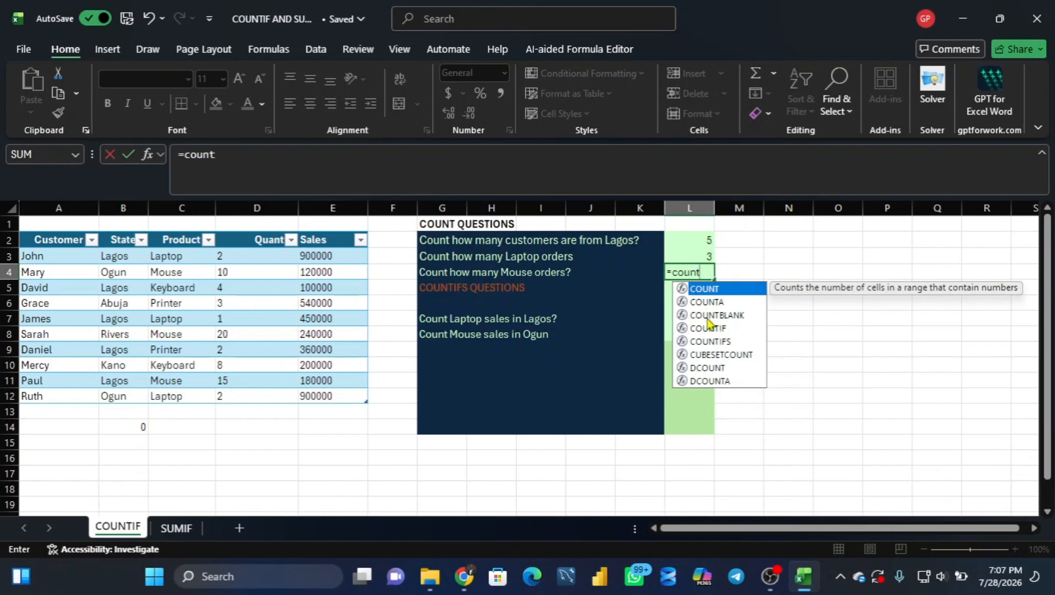
double_click(710, 329)
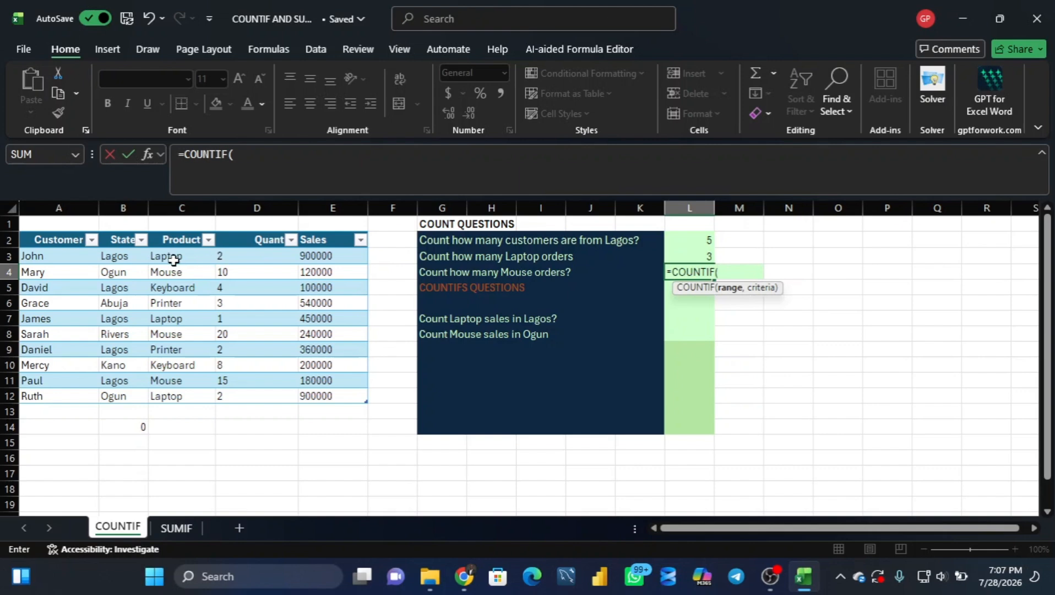
drag(173, 260, 169, 394)
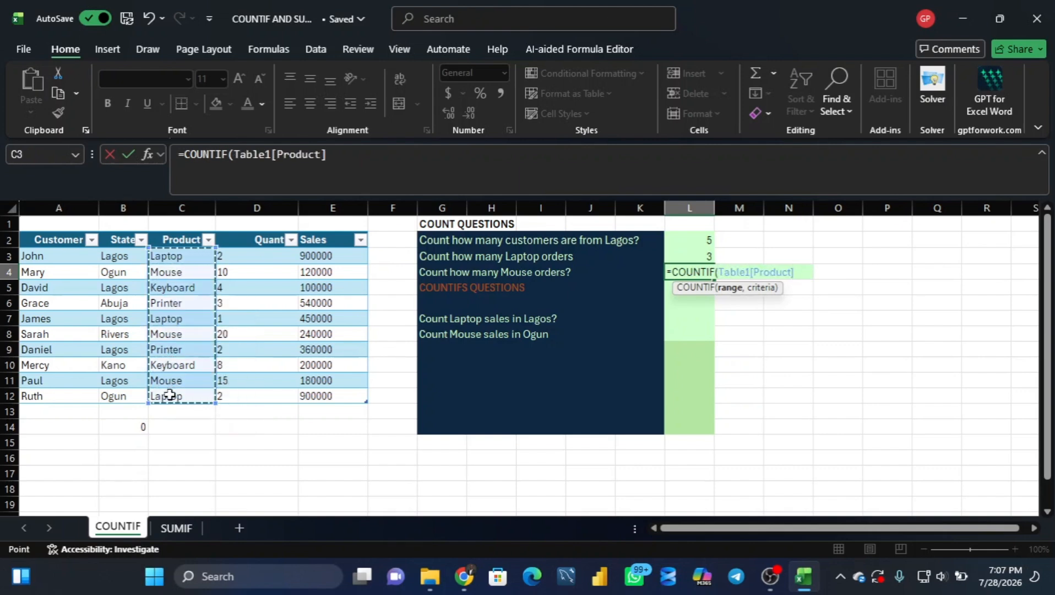
text(,)
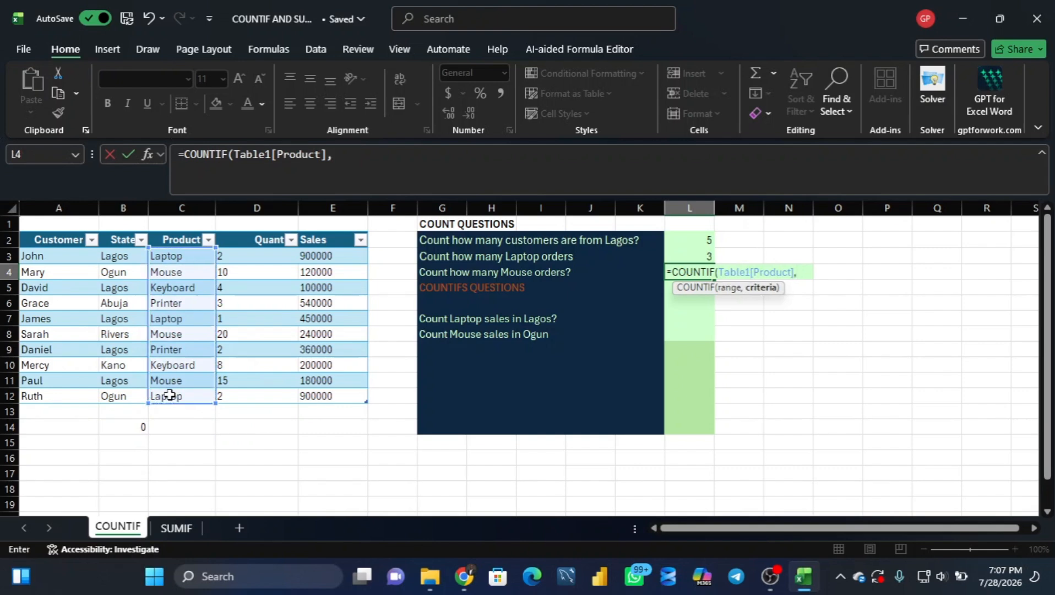
text("Mouse)
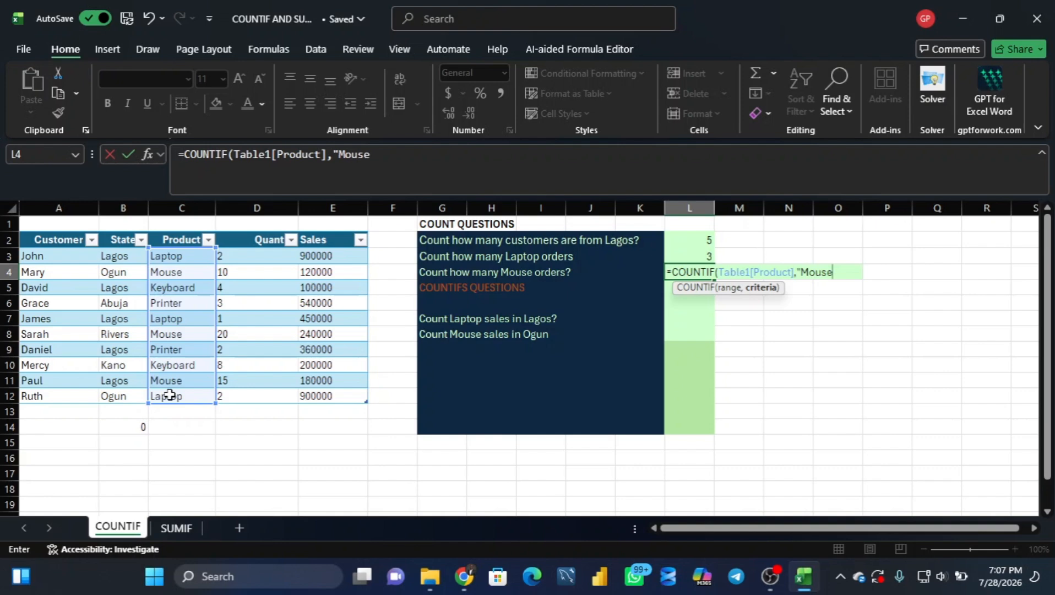
text("))
key(Return)
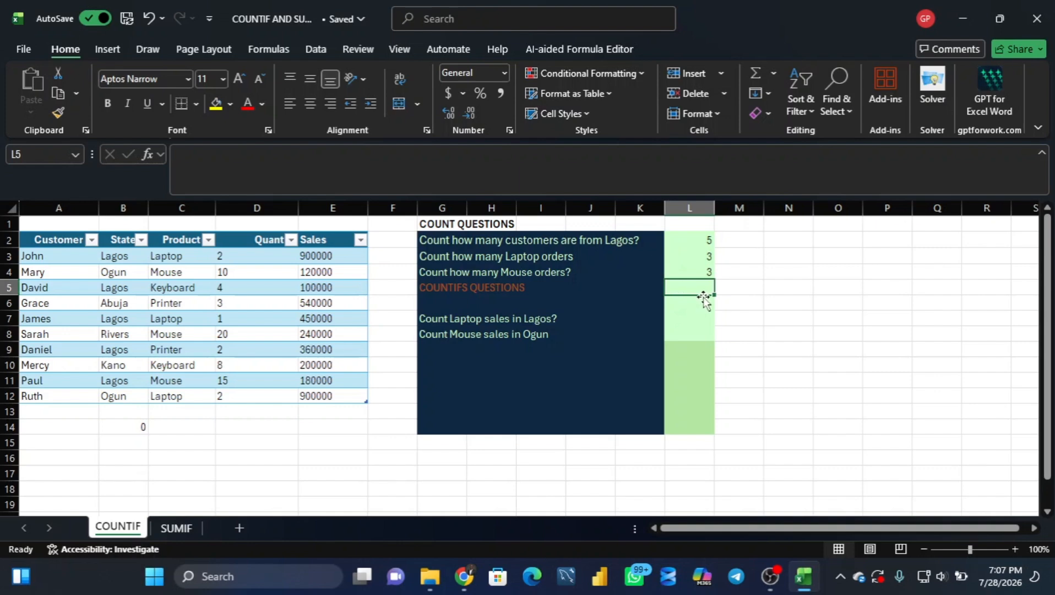
Step: Count the Laptop sales in Lagos in L7 with =COUNTIFS(Table1[Product],"Laptop",Table1[State],"Lagos")
key(Down)
key(Down)
key(Down)
click(673, 320)
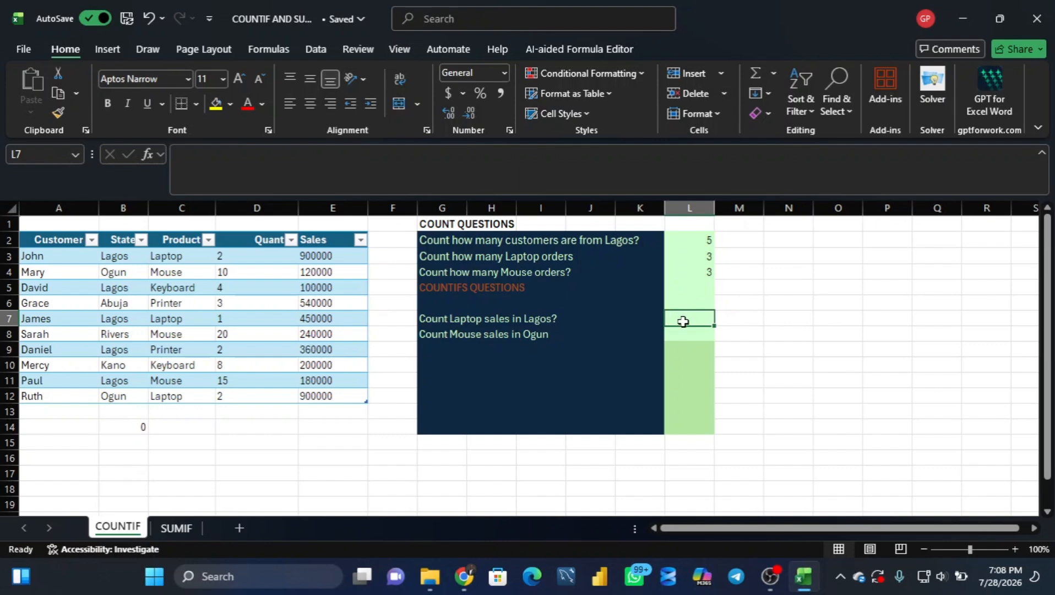
text(=coun)
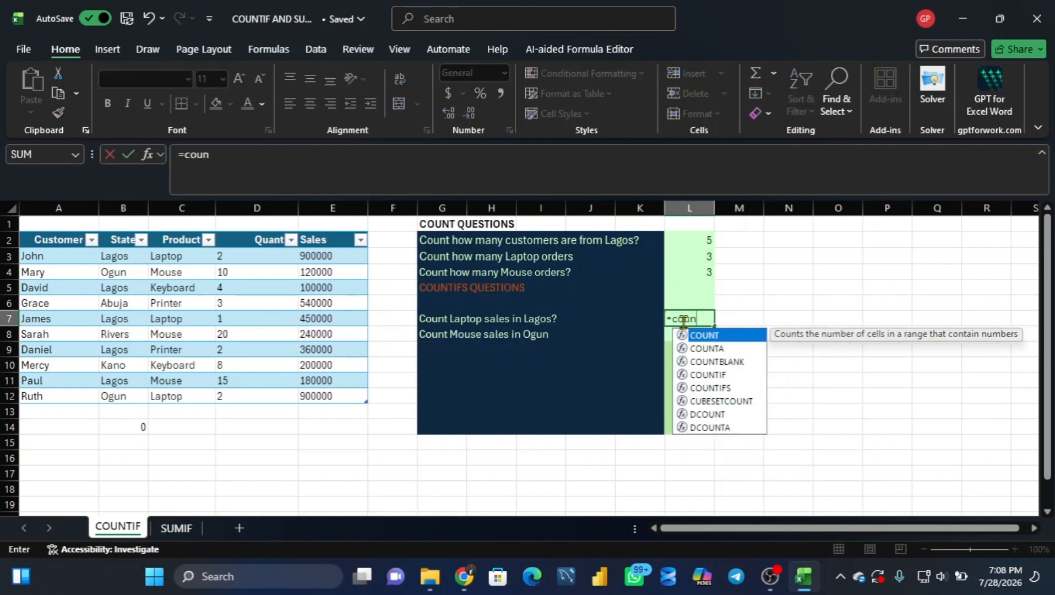
text(tifs)
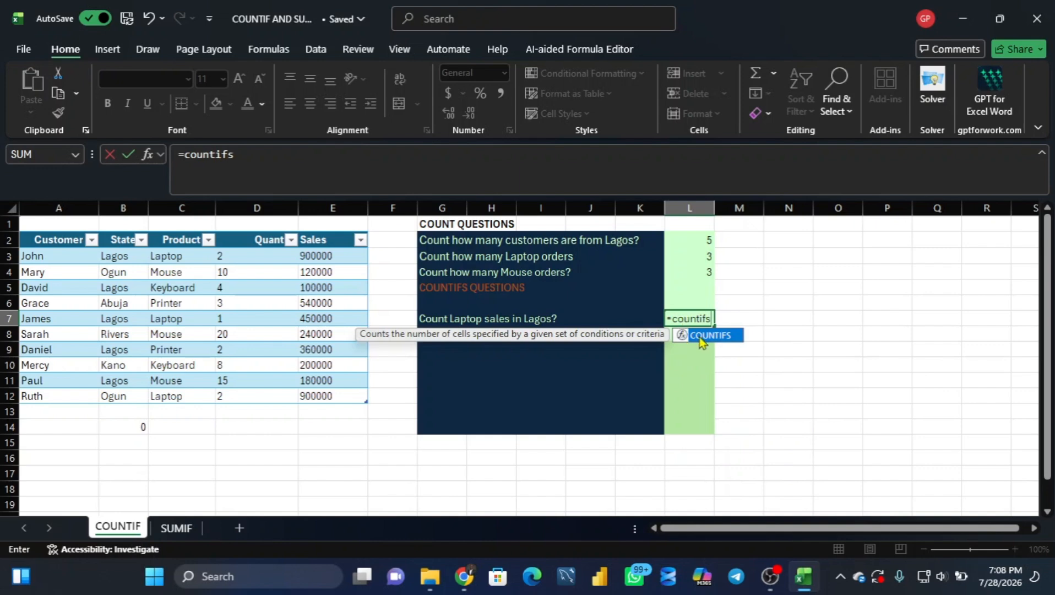
double_click(701, 335)
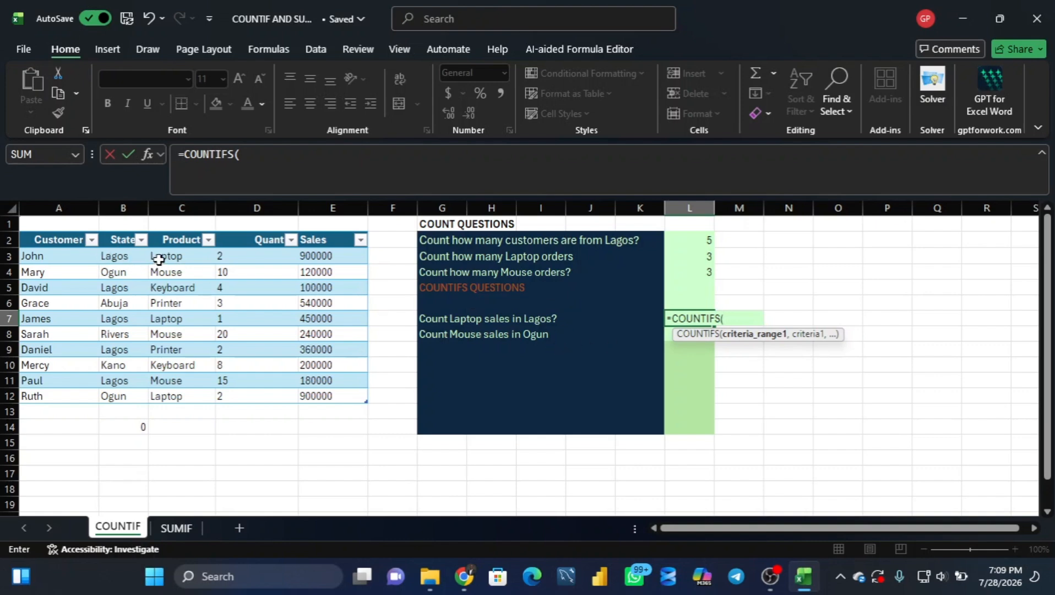
drag(159, 260, 164, 393)
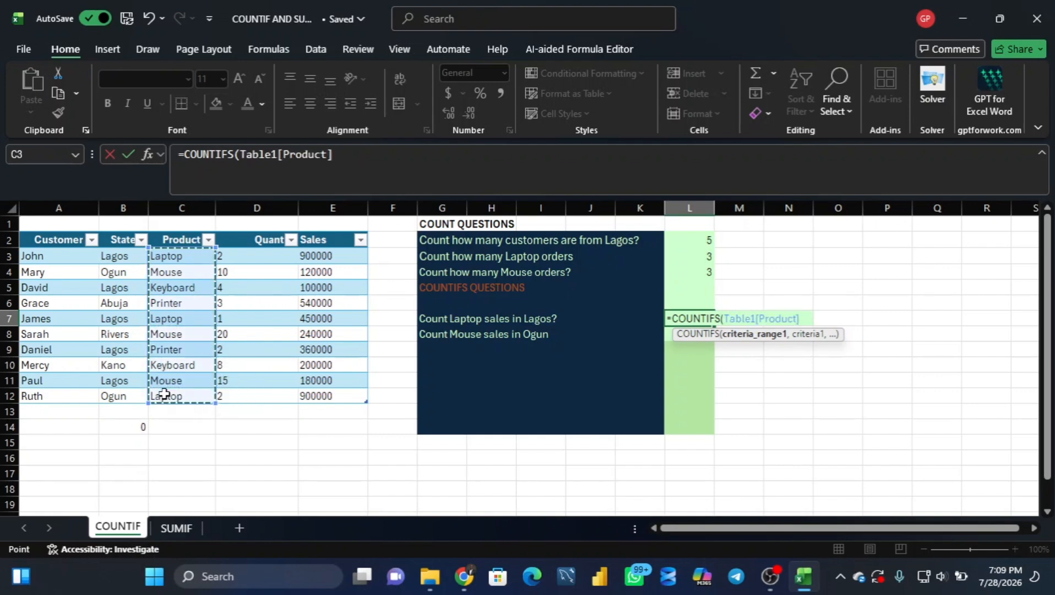
text(,)
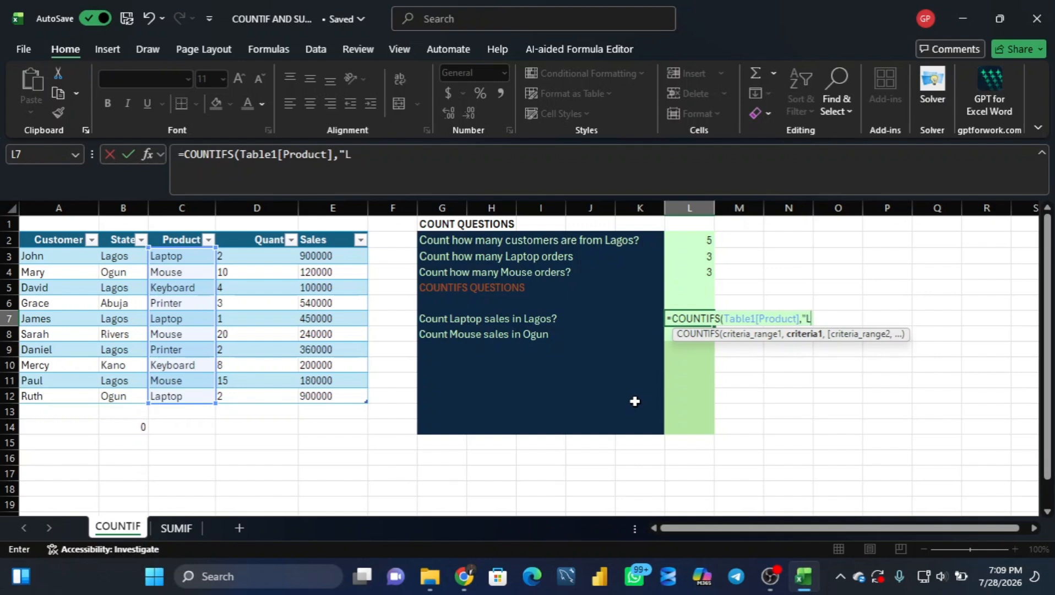
text(Laptop)
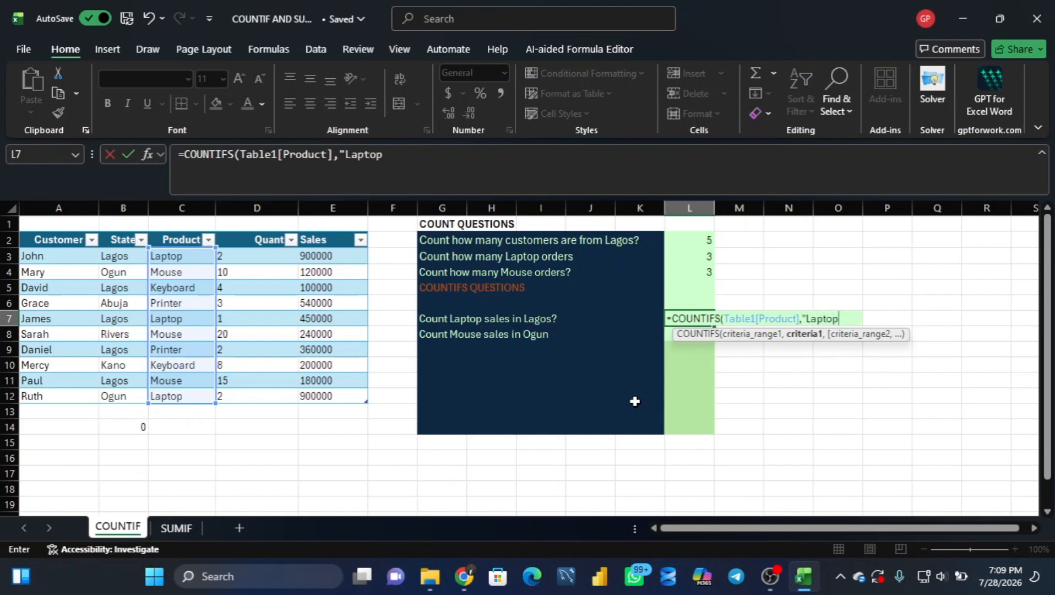
text(")
text(,)
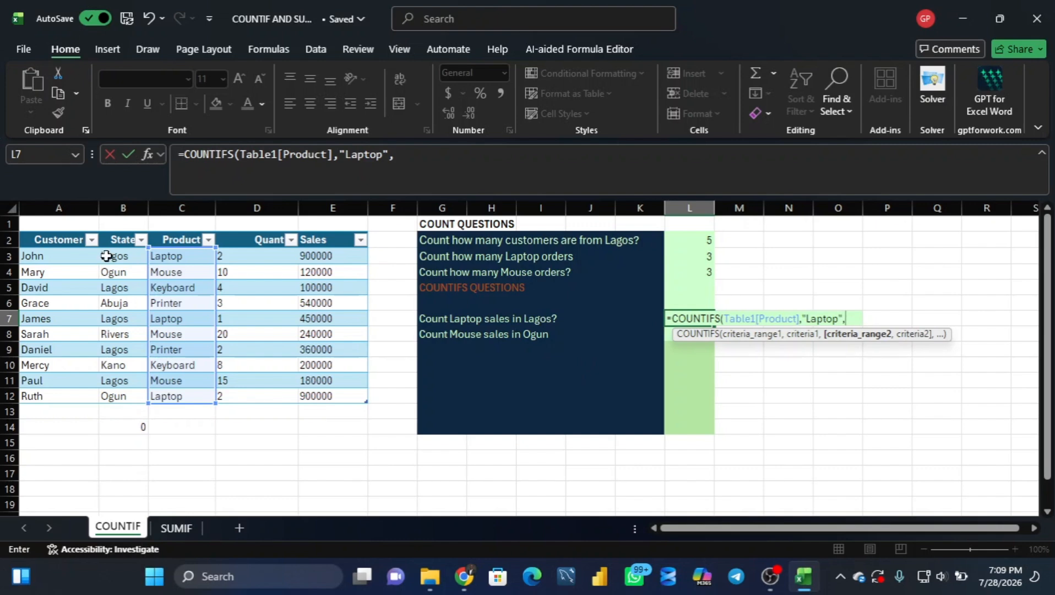
drag(116, 258, 107, 396)
text(,)
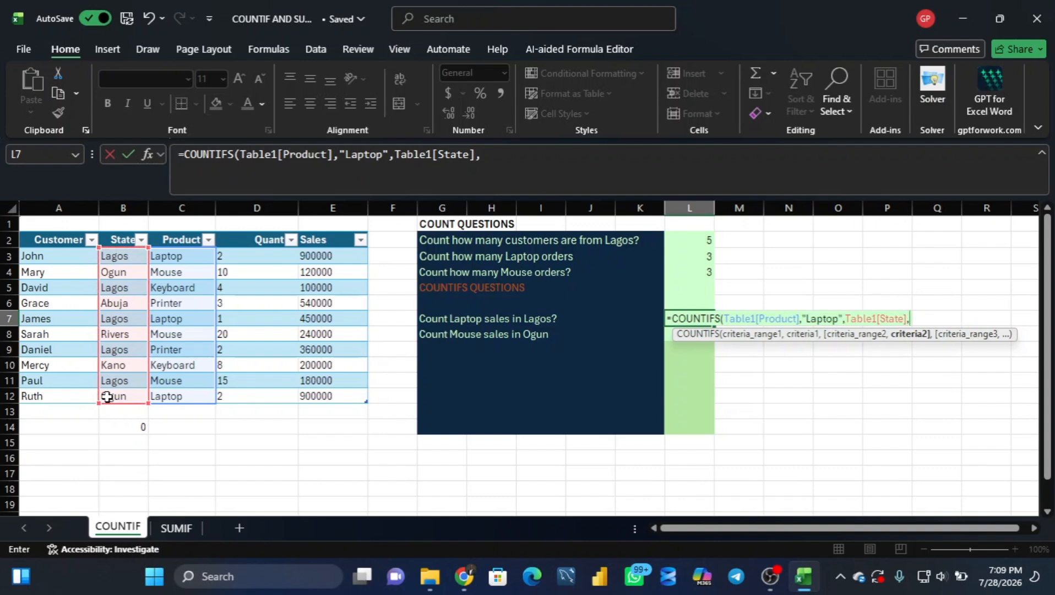
text(")
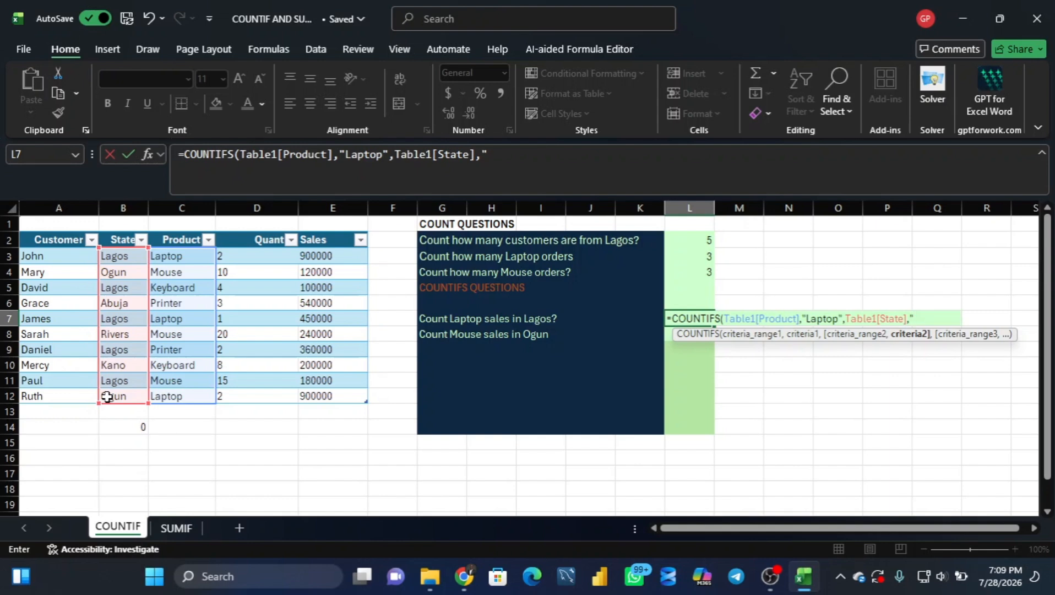
text(Lagos"))
key(Return)
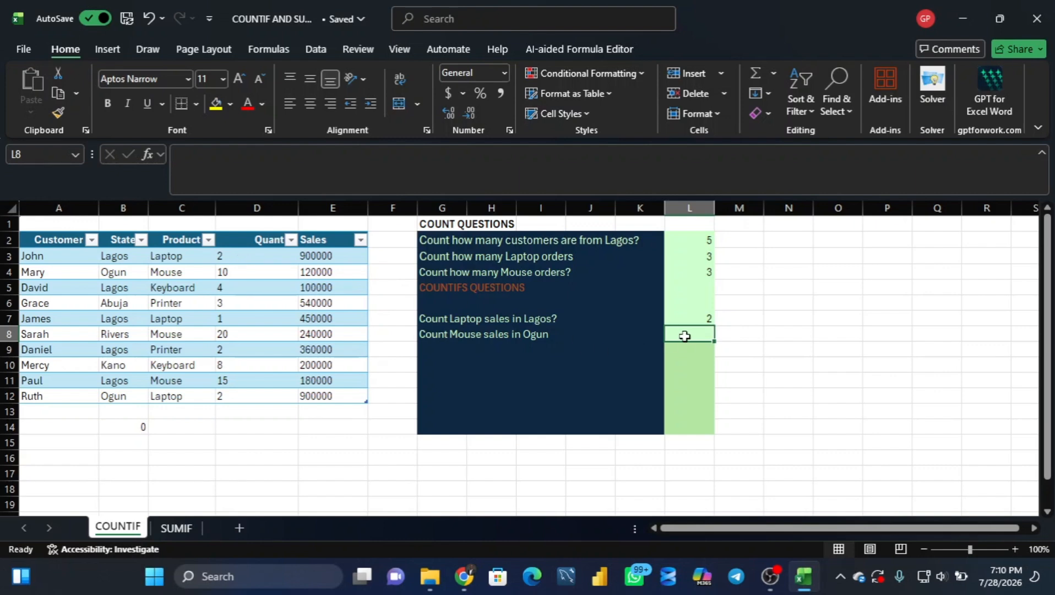
Step: Count the Mouse sales in Ogun in L8 with =COUNTIFS(Table1[Product],"Mouse",Table1[State],"Ogun")
text(=)
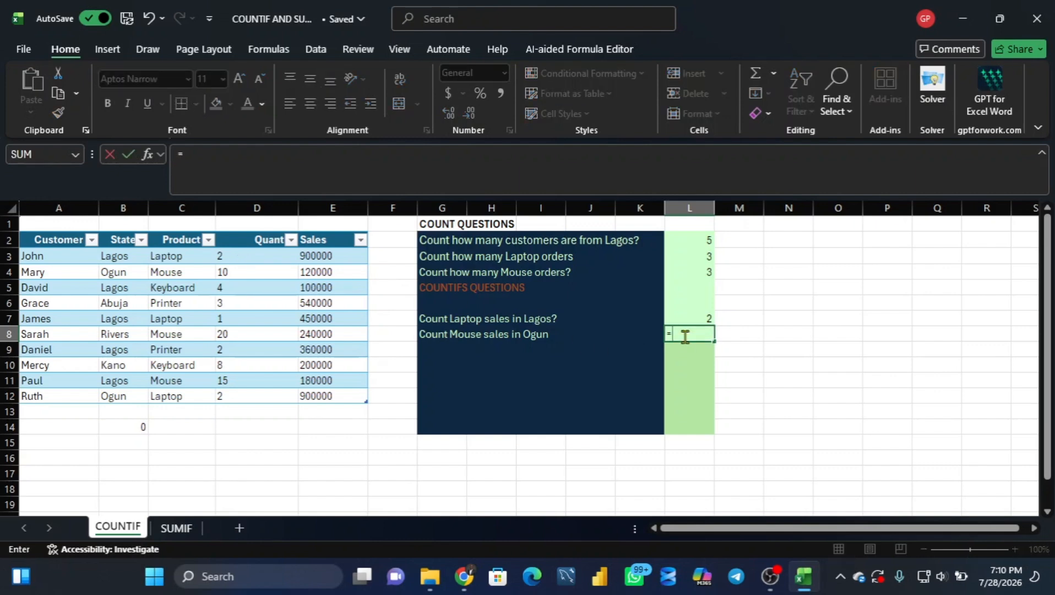
text(countifs)
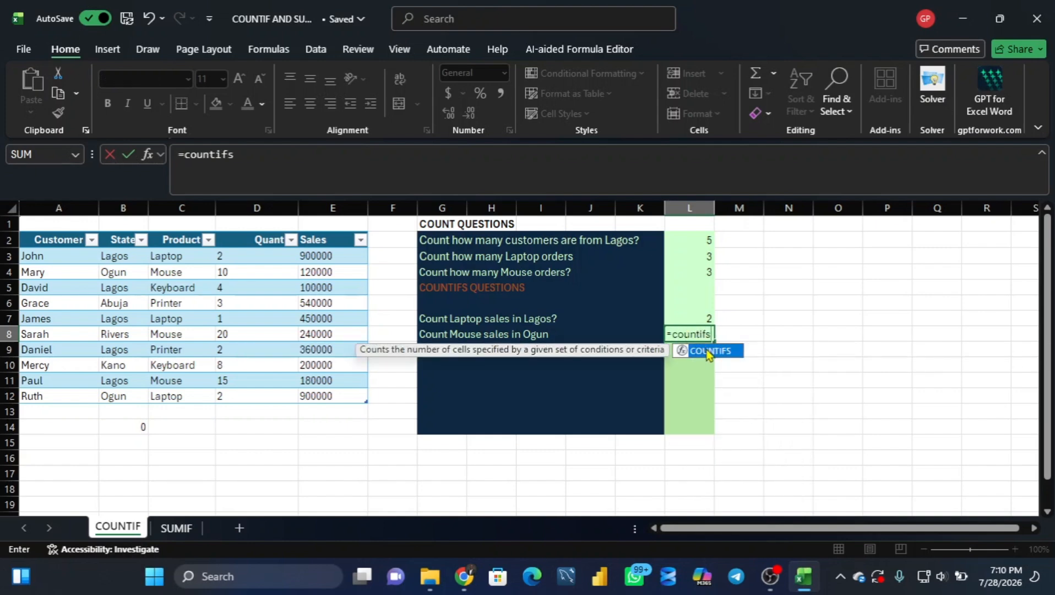
double_click(700, 351)
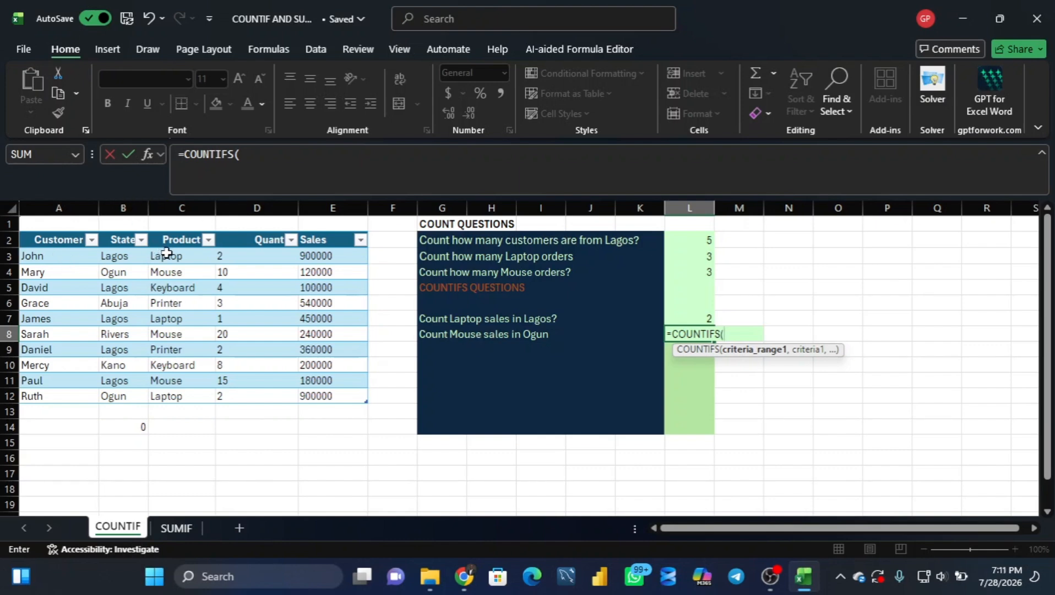
drag(166, 253, 160, 392)
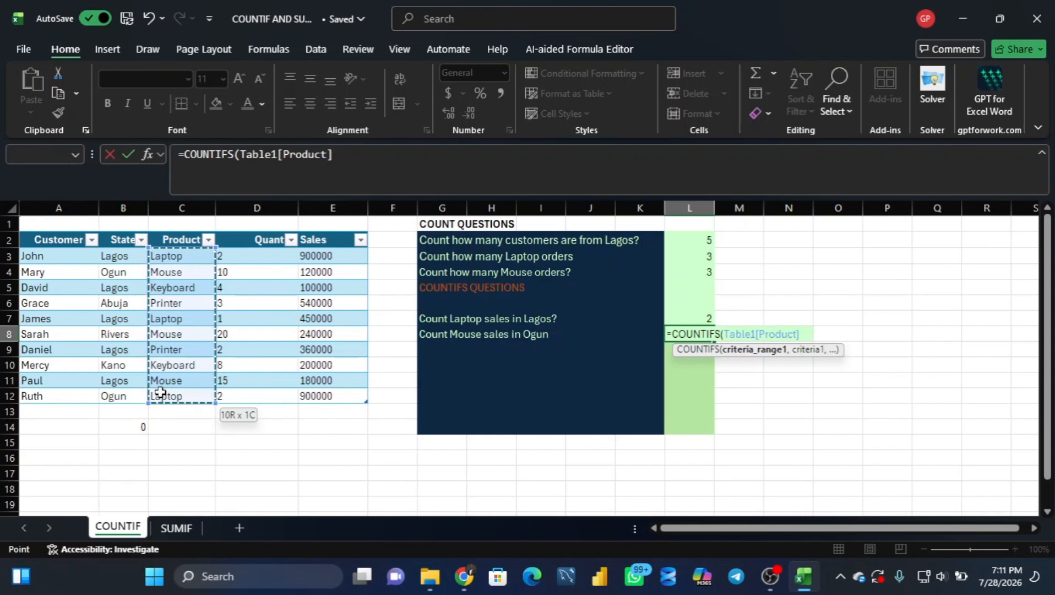
text(,)
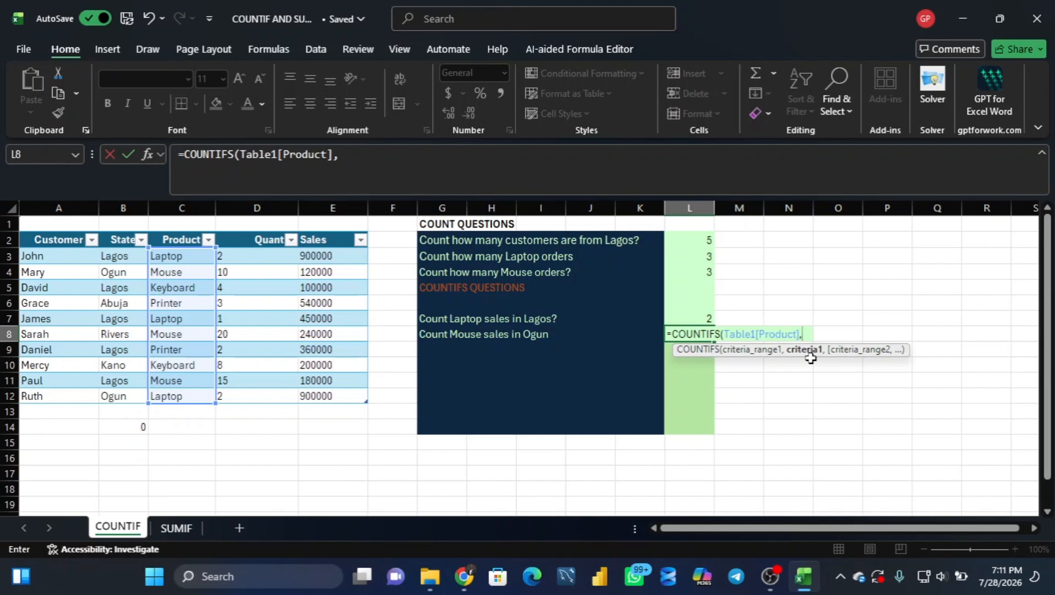
text("Mouse)
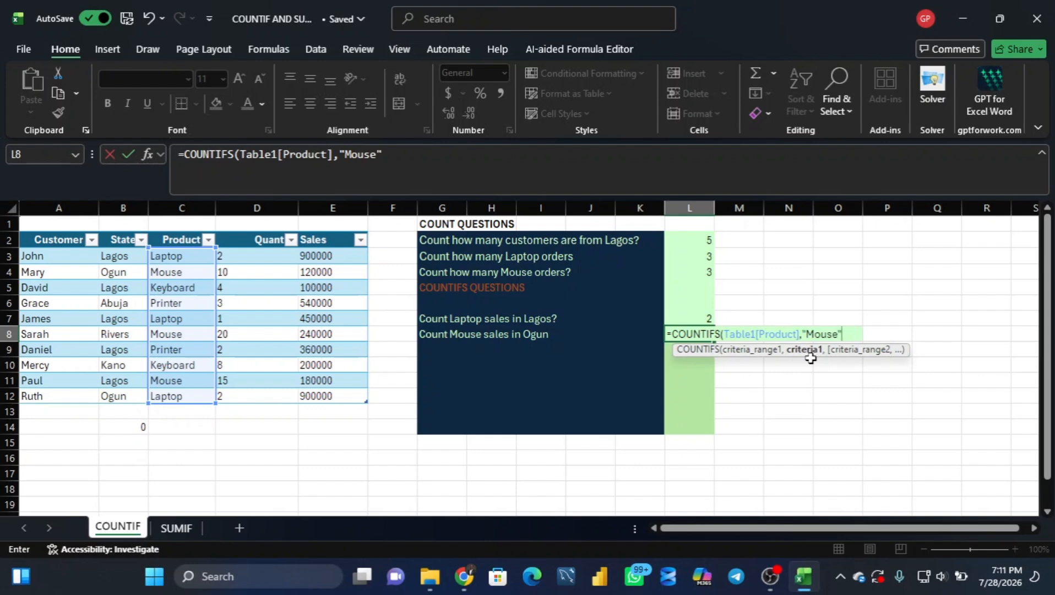
text(",)
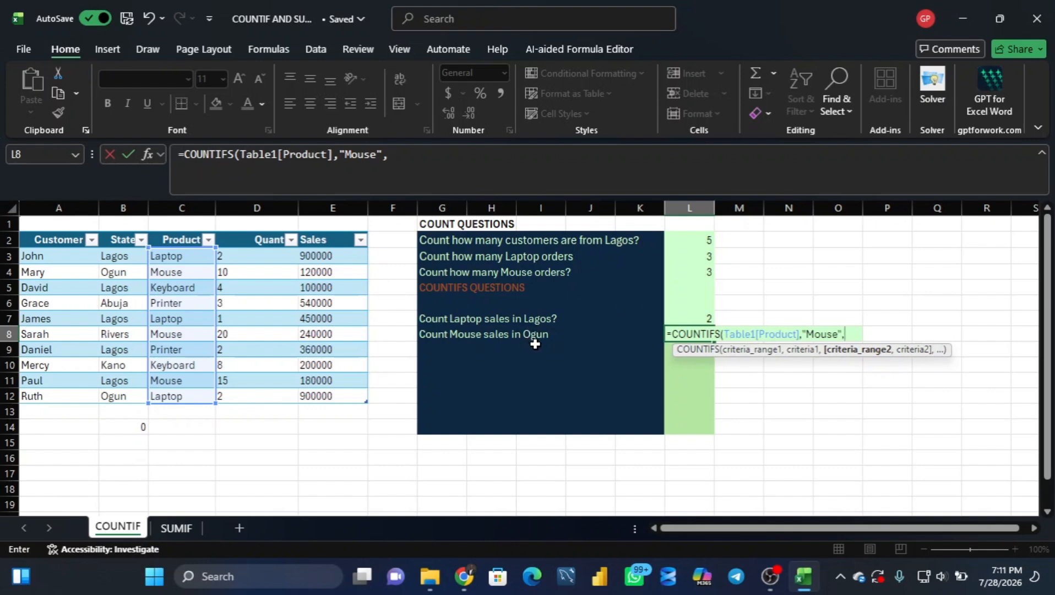
drag(113, 255, 110, 394)
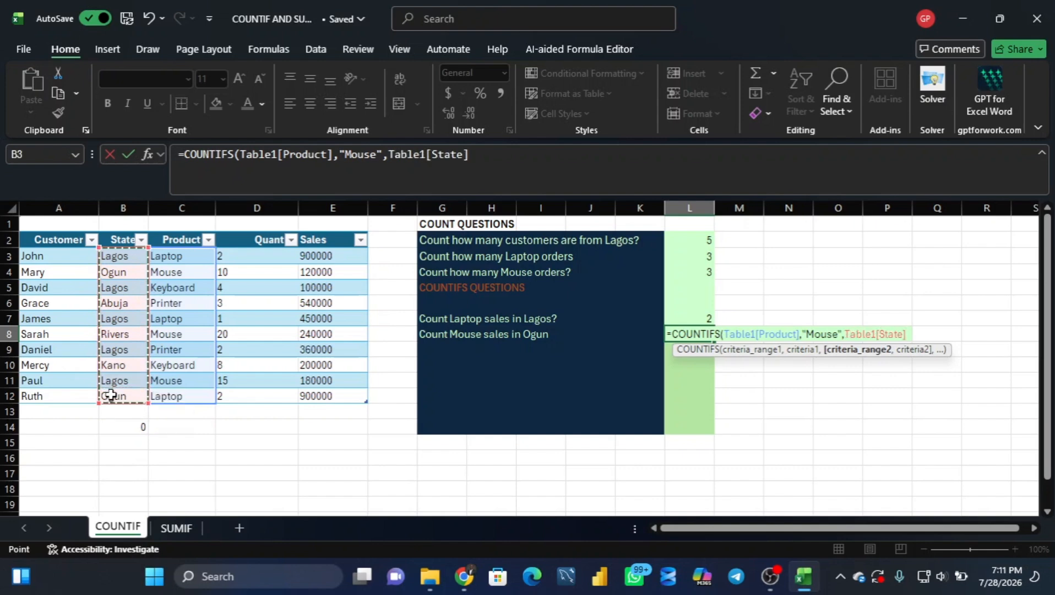
text(,")
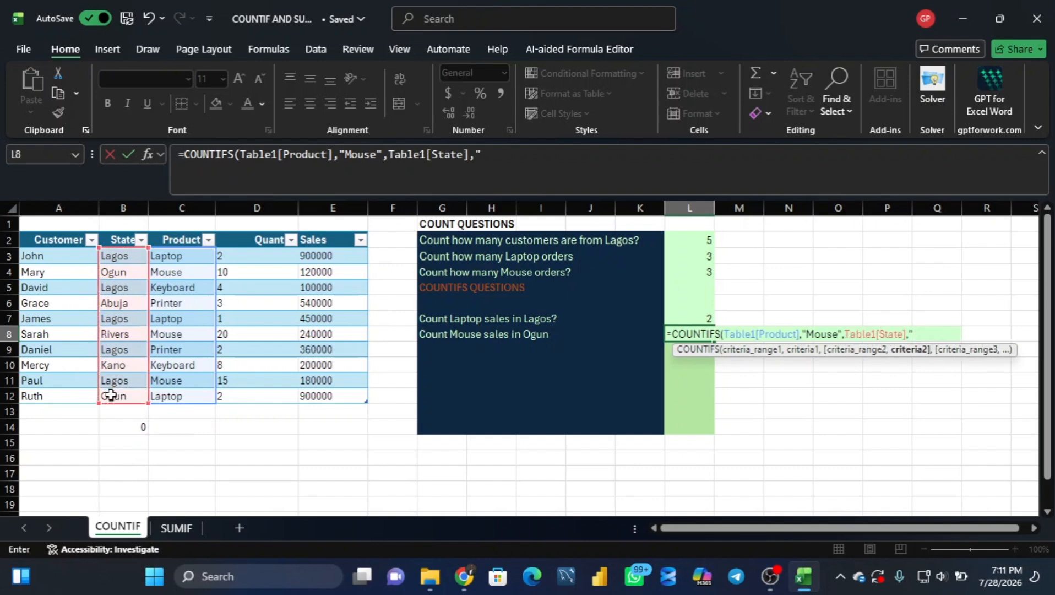
text(Ogun)
text("))
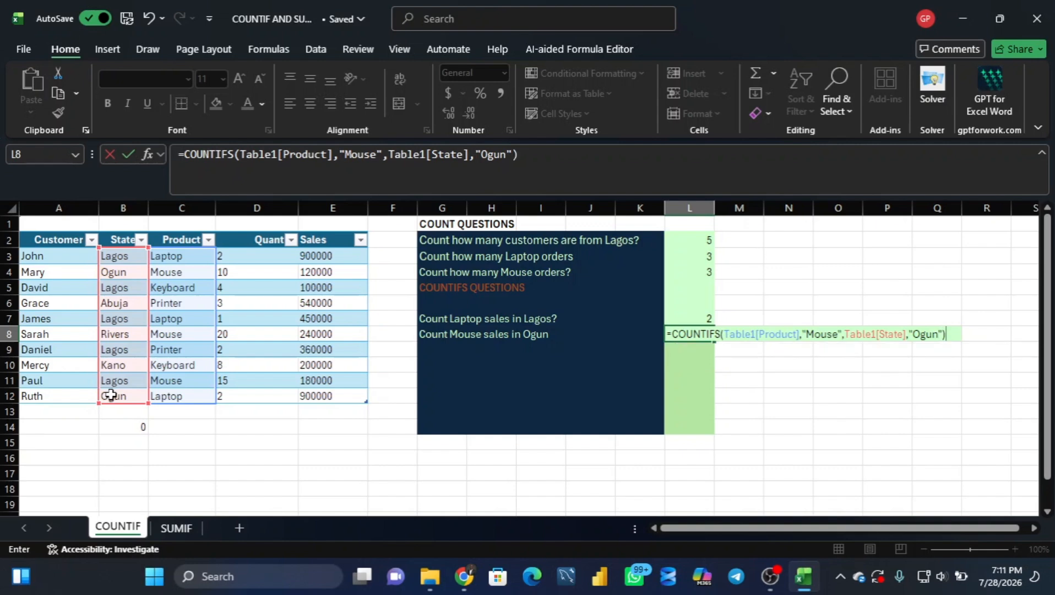
key(Return)
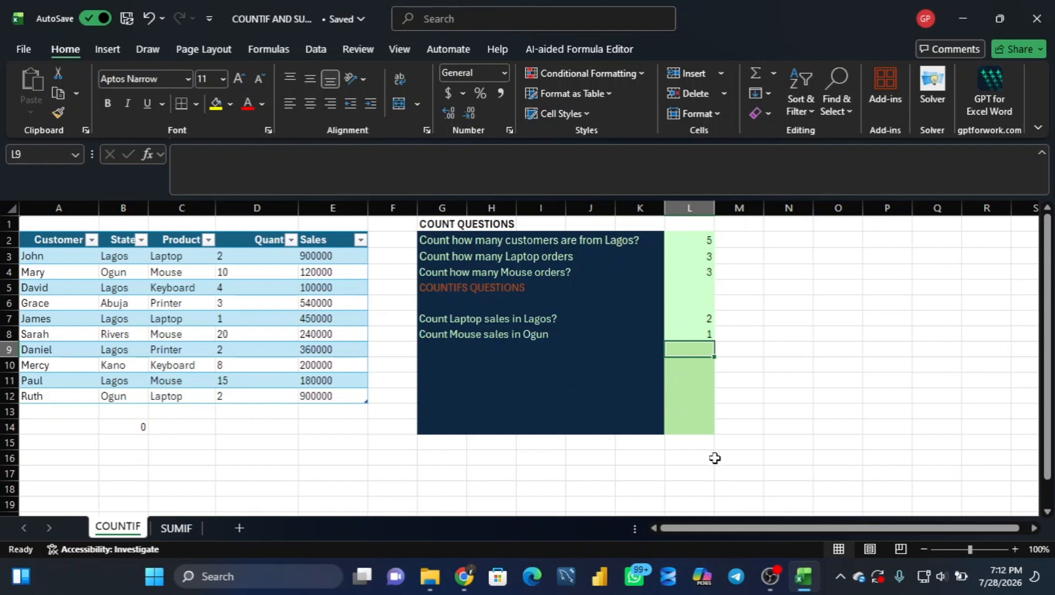
click(771, 582)
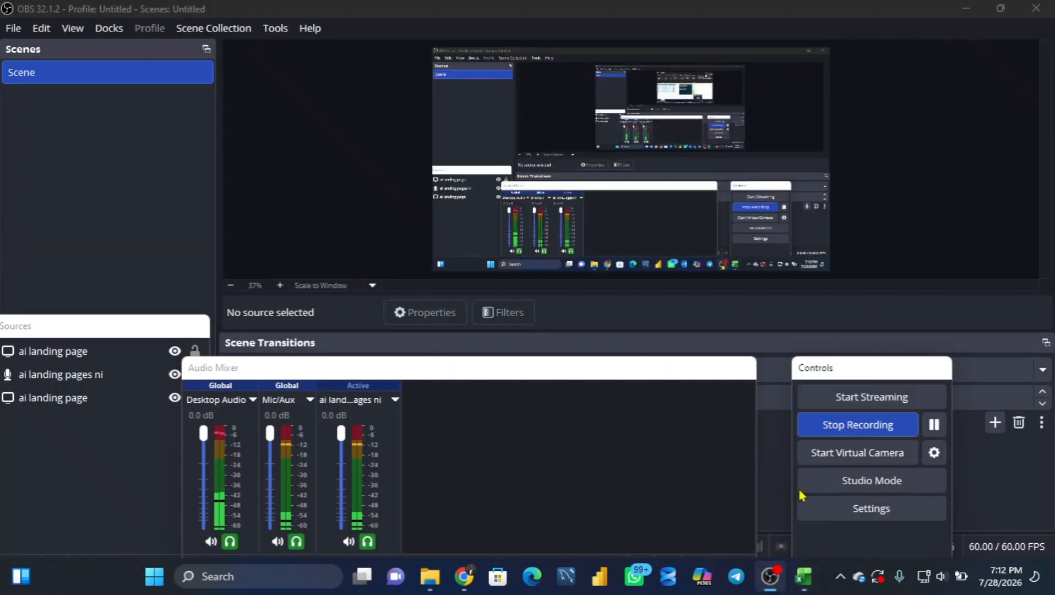